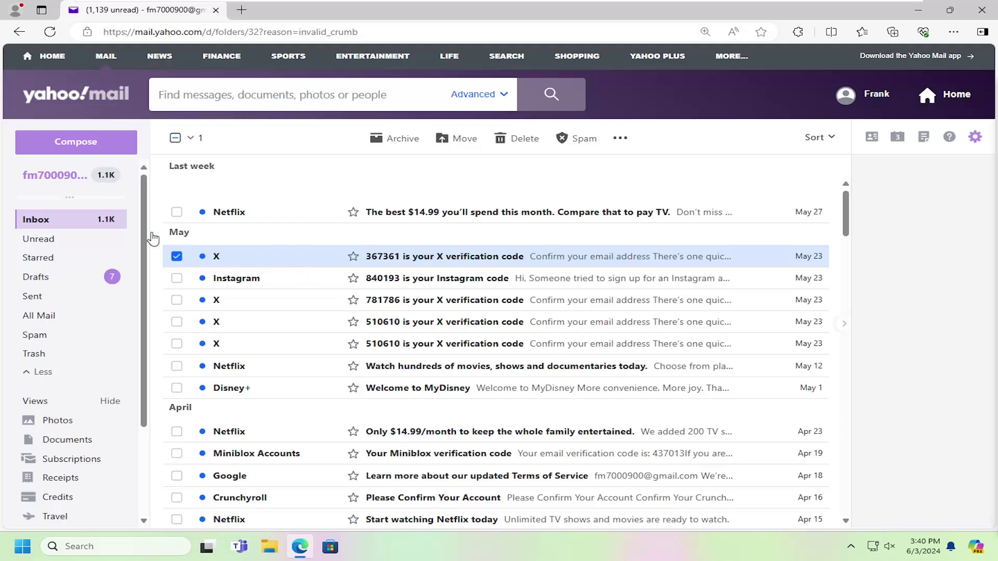
Step: Select the X verification-code message and show its more actions menu
{"action": "left_click", "coordinate": [177, 256]}
{"action": "left_click", "coordinate": [620, 139]}
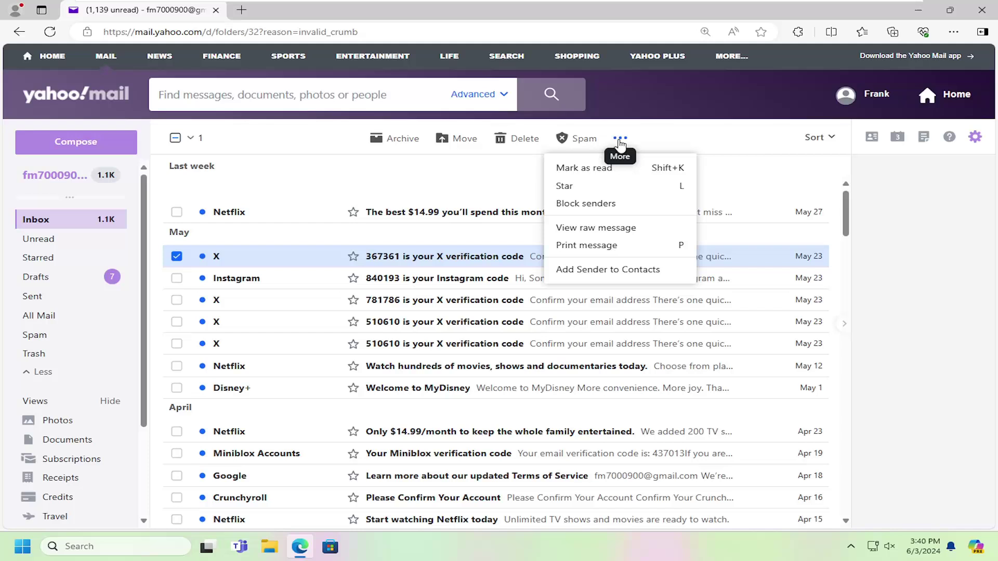
{"action": "left_click", "coordinate": [632, 273]}
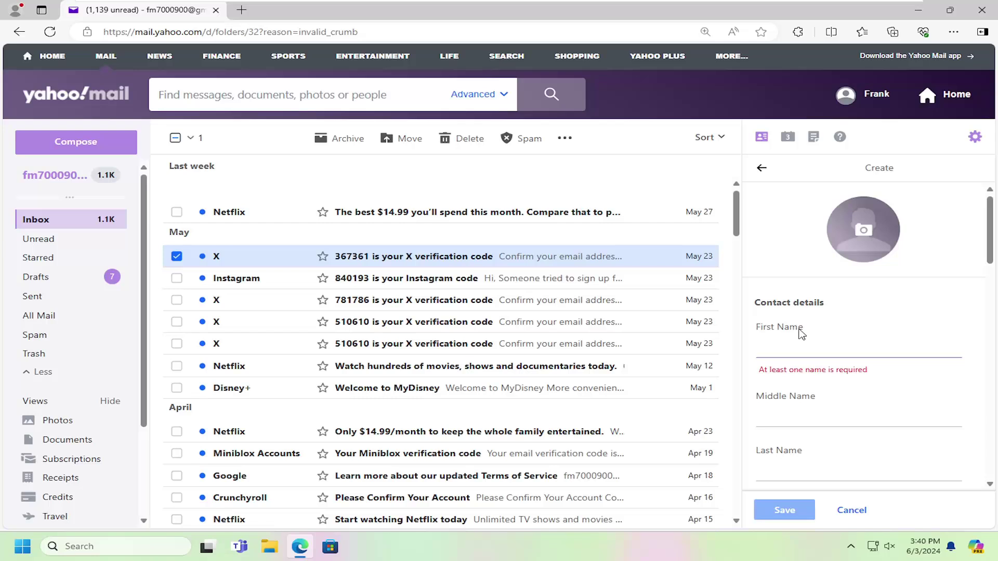
{"action": "type", "text": "Example"}
{"action": "scroll", "coordinate": [818, 319], "scroll_direction": "down", "scroll_amount": 3}
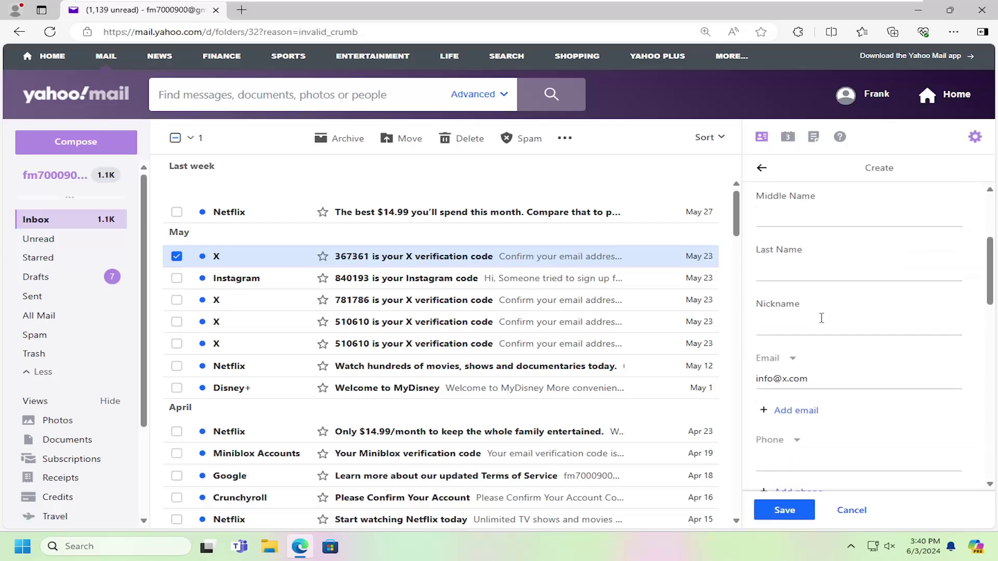
{"action": "scroll", "coordinate": [791, 318], "scroll_direction": "down", "scroll_amount": 1}
{"action": "scroll", "coordinate": [780, 344], "scroll_direction": "down", "scroll_amount": 1}
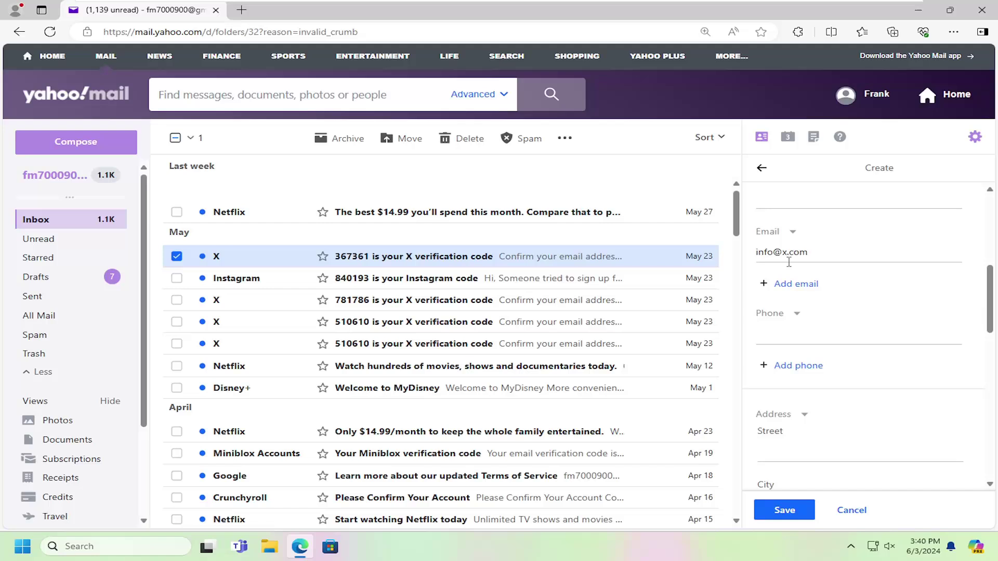
{"action": "scroll", "coordinate": [806, 390], "scroll_direction": "down", "scroll_amount": 1}
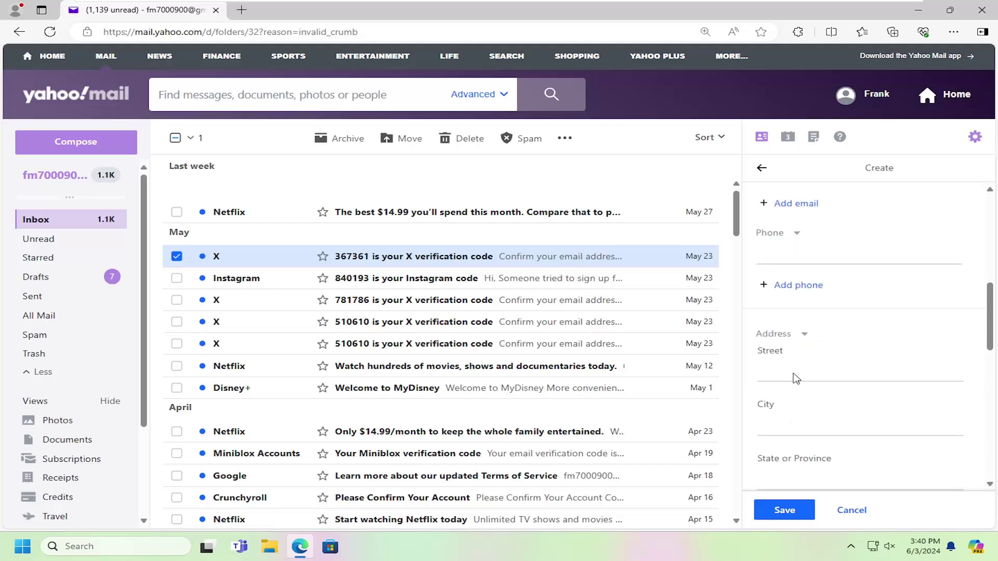
{"action": "scroll", "coordinate": [810, 362], "scroll_direction": "down", "scroll_amount": 1}
{"action": "scroll", "coordinate": [798, 249], "scroll_direction": "down", "scroll_amount": 1}
{"action": "scroll", "coordinate": [824, 392], "scroll_direction": "down", "scroll_amount": 1}
{"action": "scroll", "coordinate": [823, 391], "scroll_direction": "down", "scroll_amount": 1}
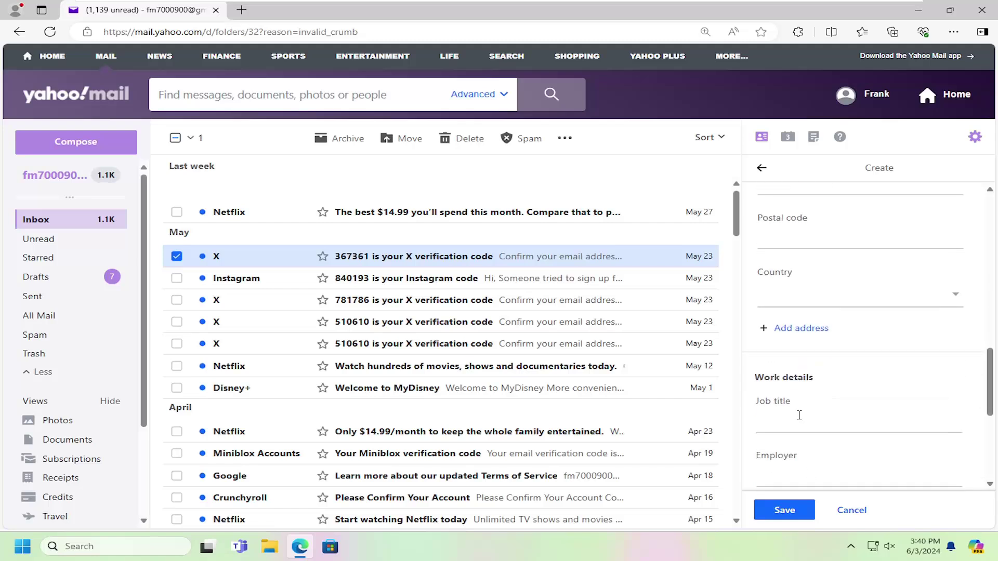
{"action": "scroll", "coordinate": [810, 437], "scroll_direction": "down", "scroll_amount": 3}
{"action": "scroll", "coordinate": [782, 488], "scroll_direction": "down", "scroll_amount": 2}
{"action": "left_click", "coordinate": [784, 510]}
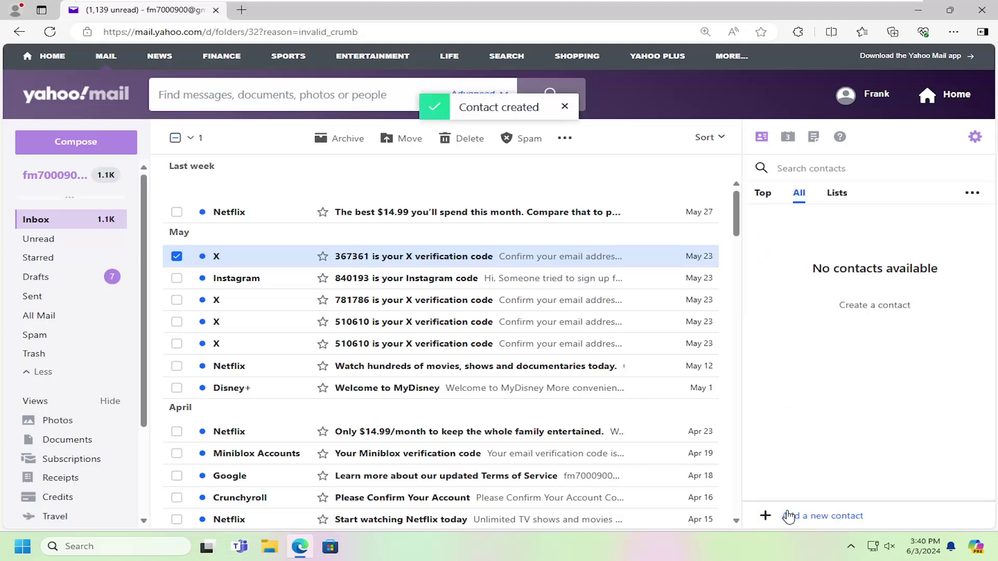
{"action": "scroll", "coordinate": [81, 292], "scroll_direction": "down", "scroll_amount": 1}
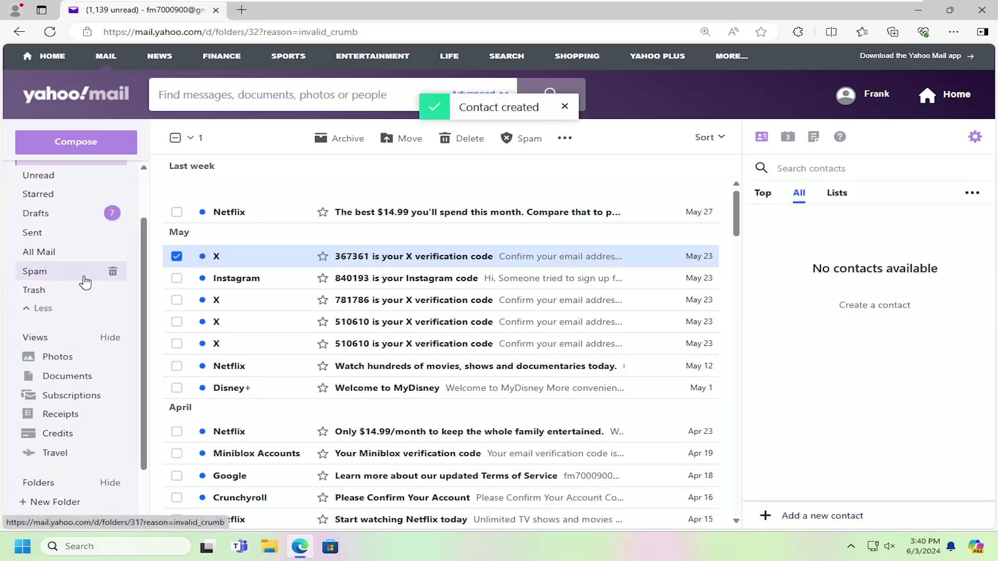
{"action": "scroll", "coordinate": [84, 282], "scroll_direction": "down", "scroll_amount": 1}
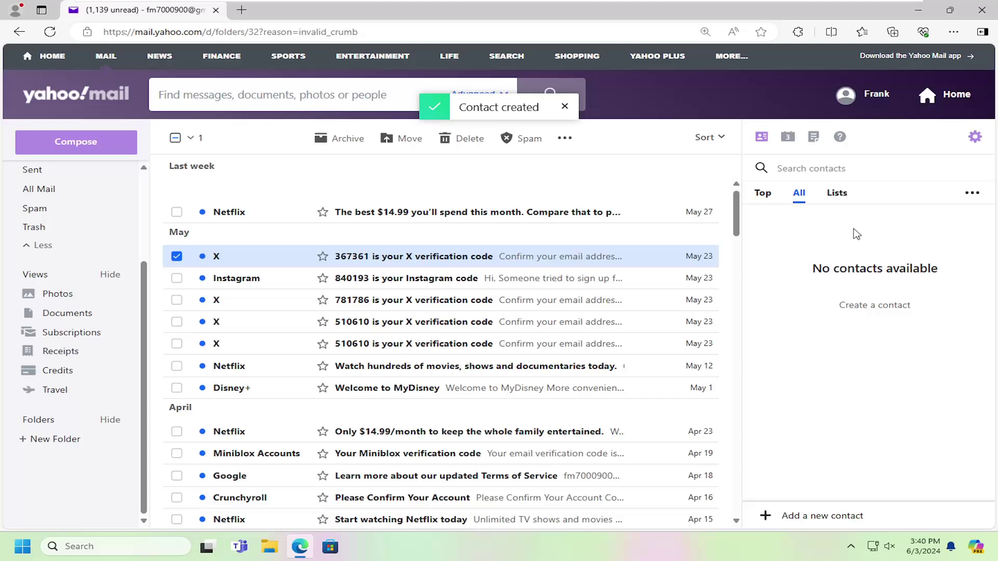
{"action": "left_click", "coordinate": [763, 139]}
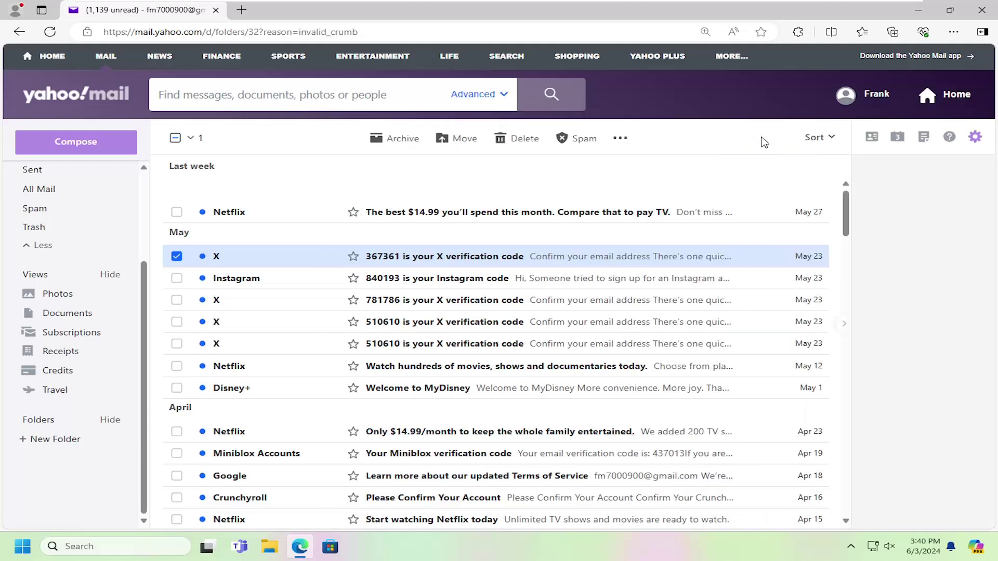
{"action": "left_click", "coordinate": [872, 139]}
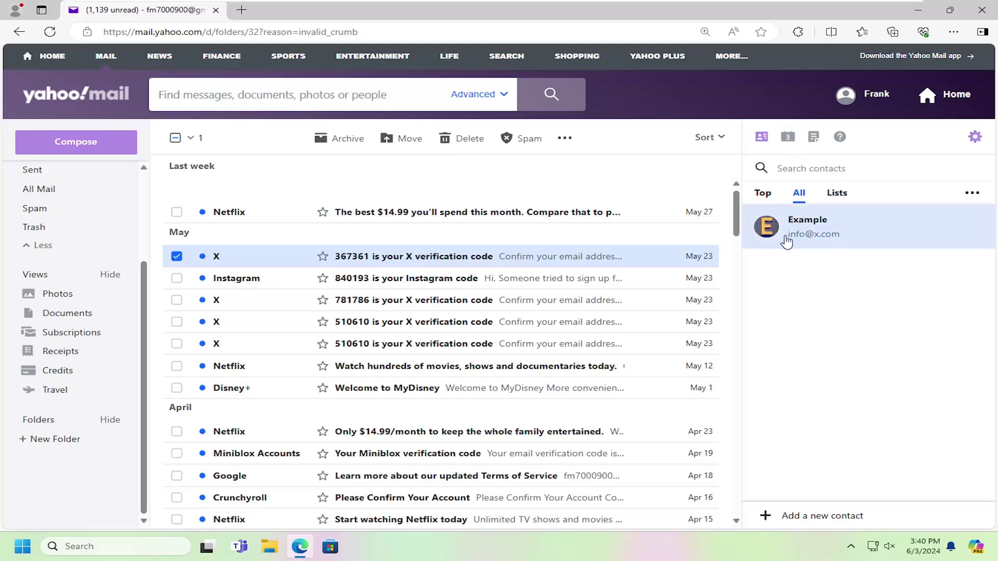
{"action": "left_click", "coordinate": [833, 233]}
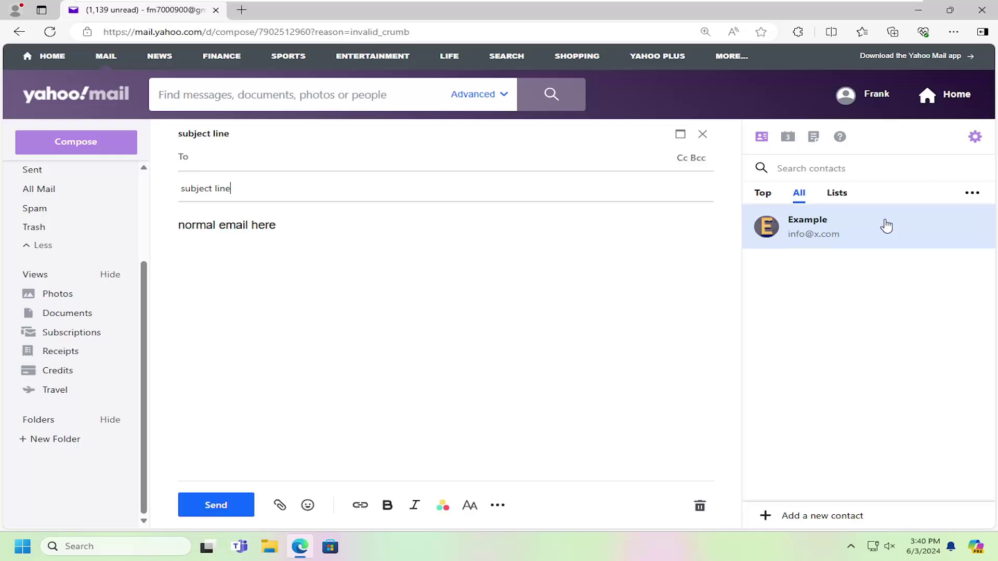
{"action": "left_click", "coordinate": [792, 226]}
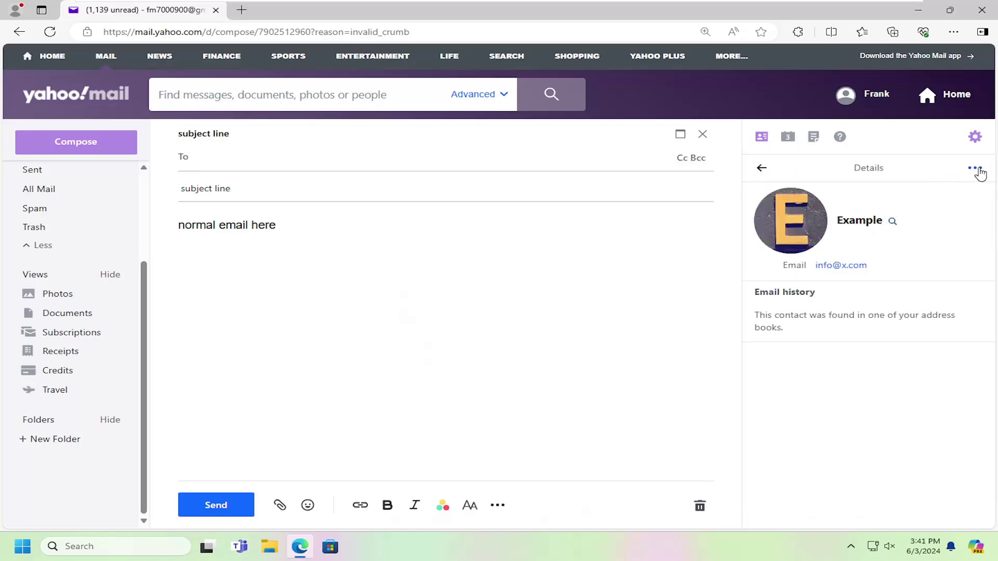
{"action": "left_click", "coordinate": [975, 169]}
{"action": "left_click", "coordinate": [948, 206]}
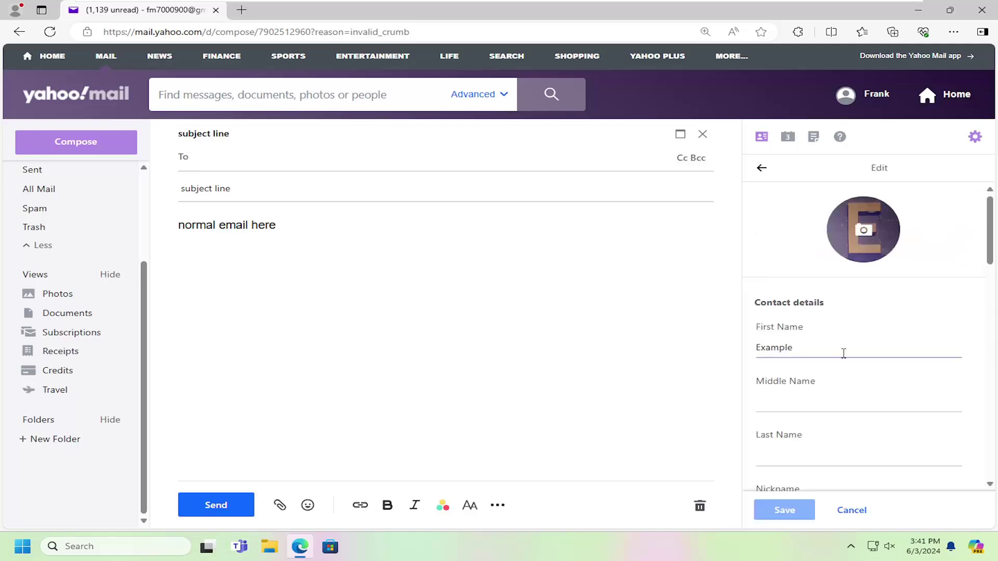
{"action": "left_click", "coordinate": [762, 169]}
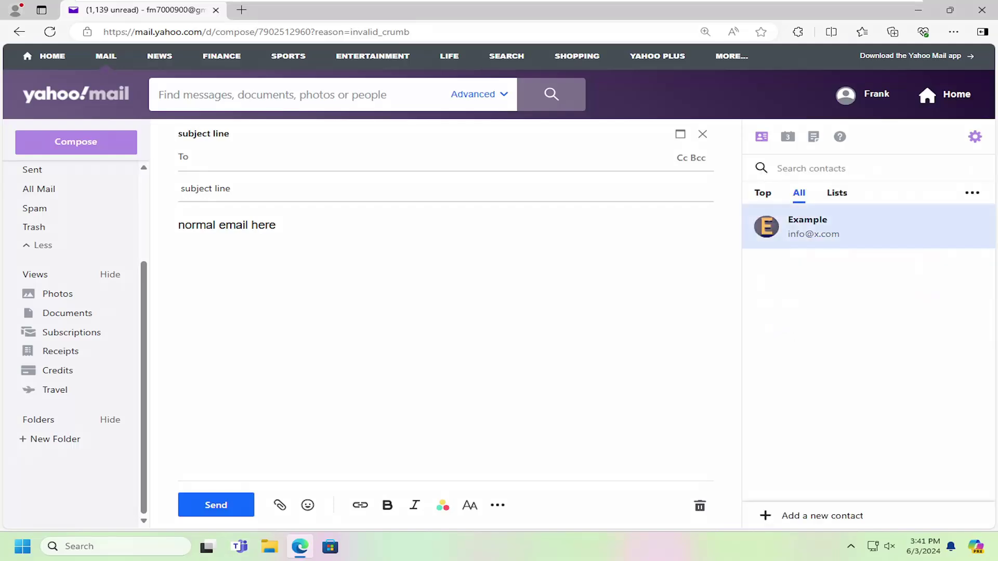